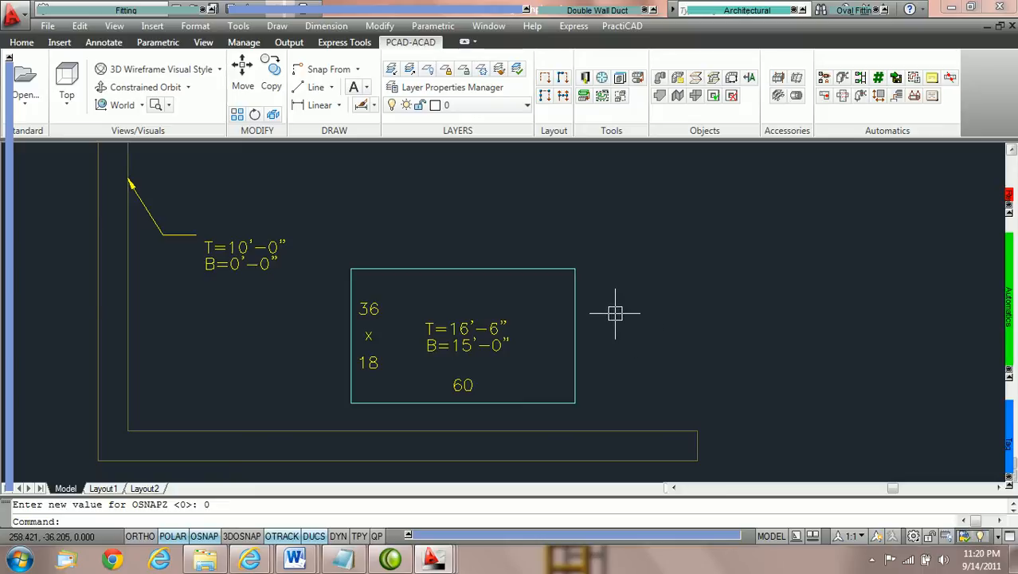
In the SE Isometric view, set the current elevation to 25'-0" and turn on Z replacement for object snaps (OSNAPZ 1)
left_click(67, 102)
left_click(117, 339)
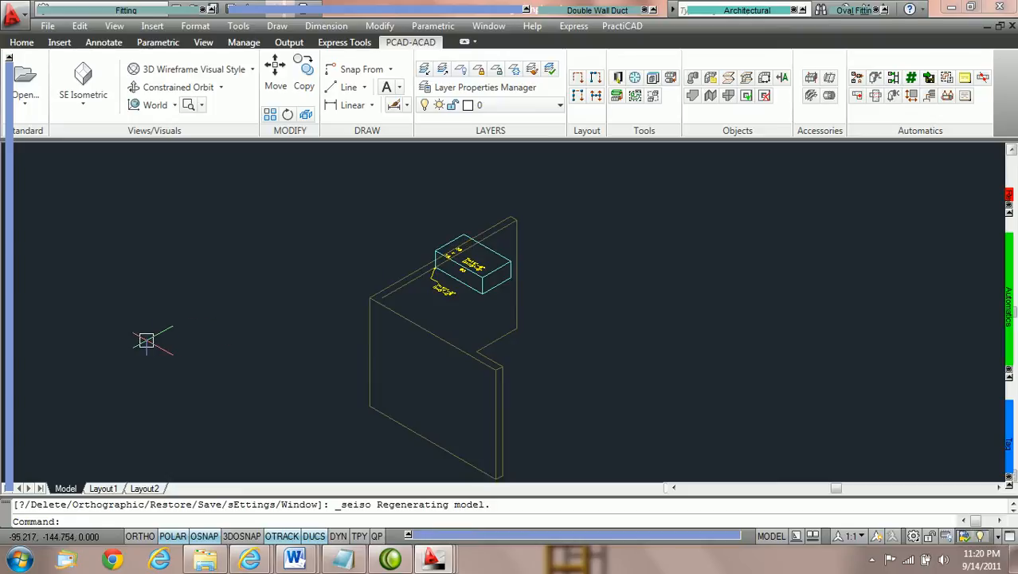
mouse_move(11, 384)
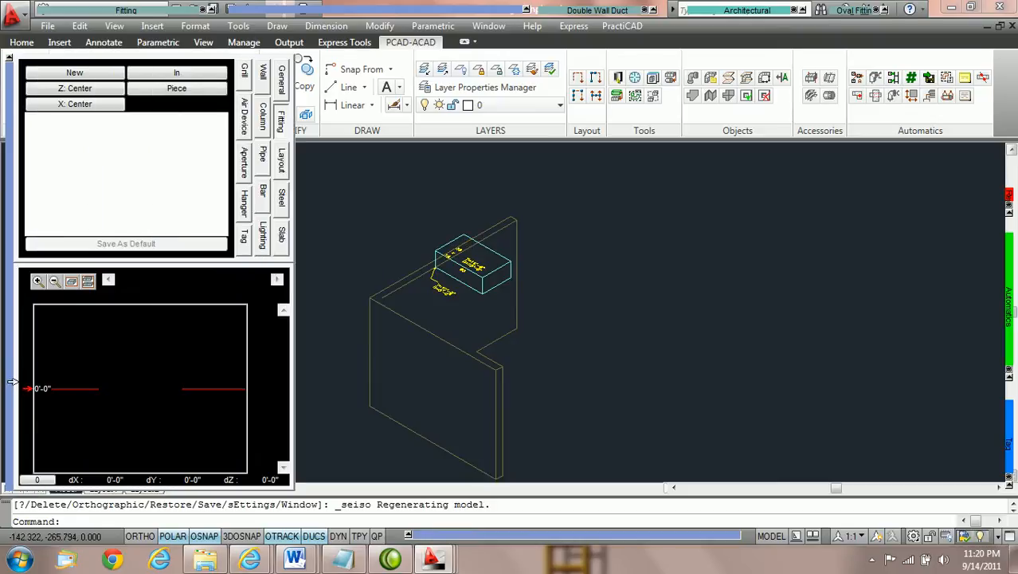
left_click(43, 388)
type("25")
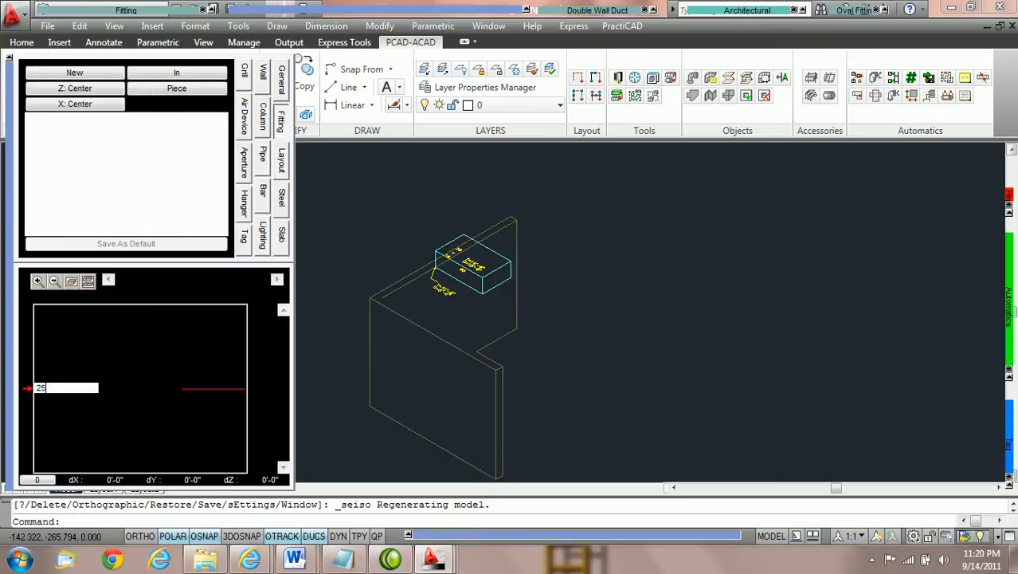
key("Return")
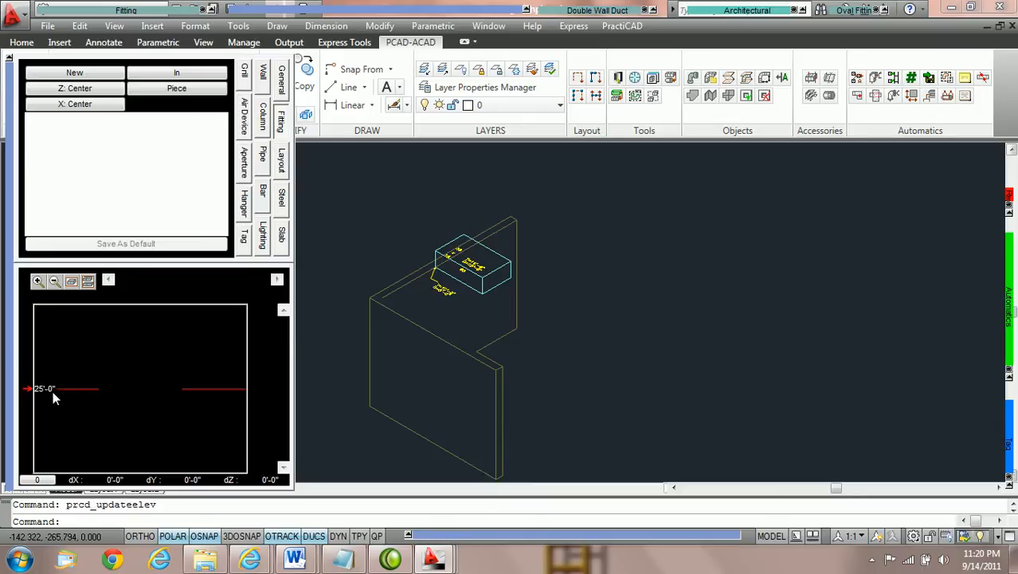
mouse_move(1009, 317)
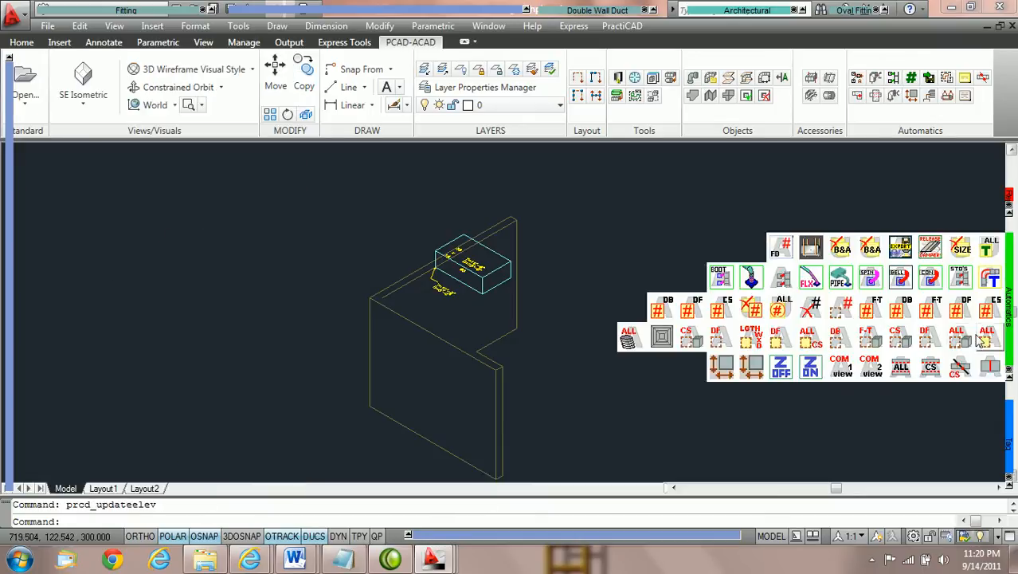
left_click(811, 369)
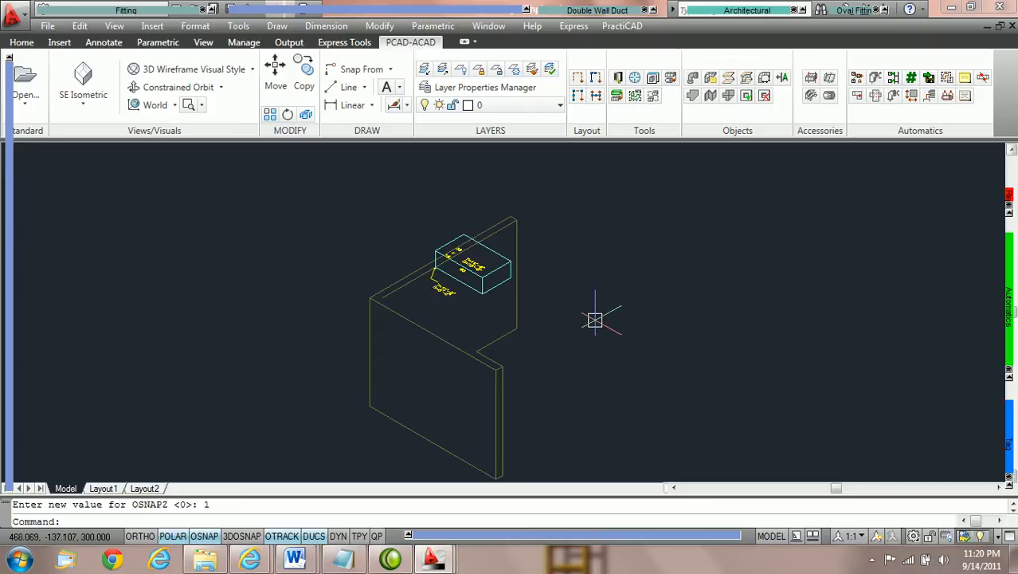
Place one new 36 x 18 duct fitting, 60 long, using an endpoint snap on the open end of the existing duct
mouse_move(88, 8)
left_click(53, 31)
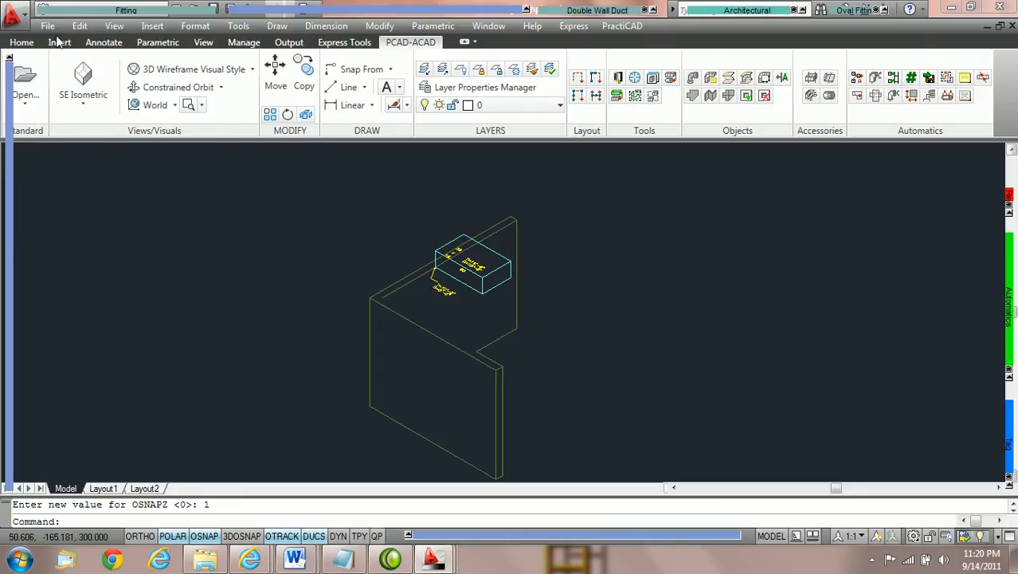
scroll(549, 290, "up", 4)
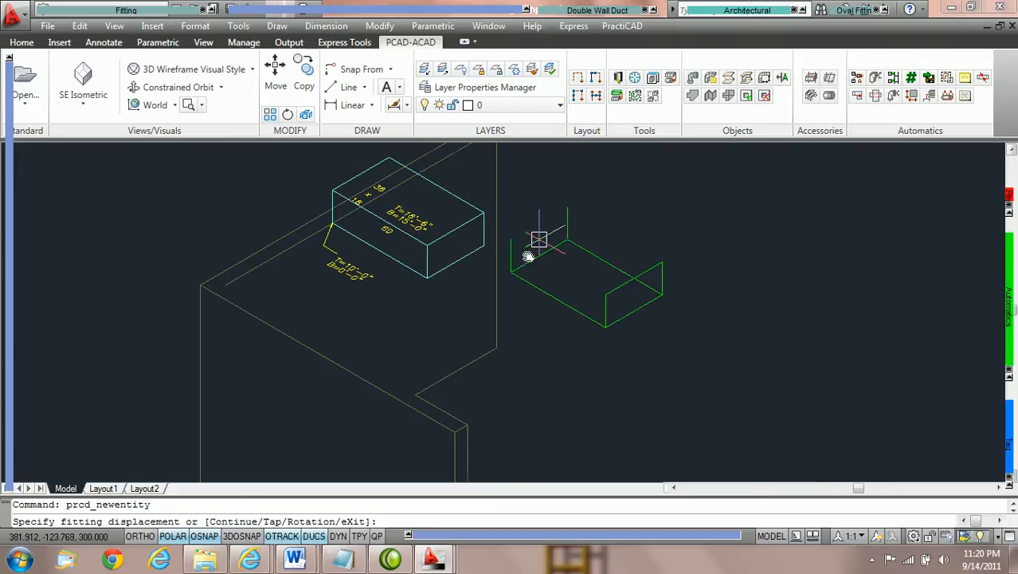
scroll(502, 295, "up", 2)
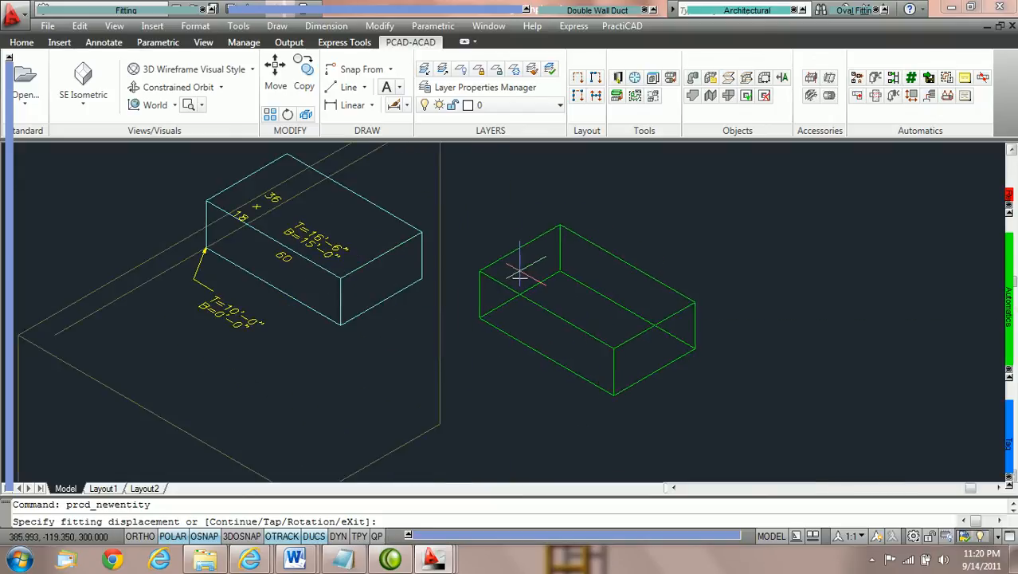
right_click(517, 270, "shift")
left_click(566, 287)
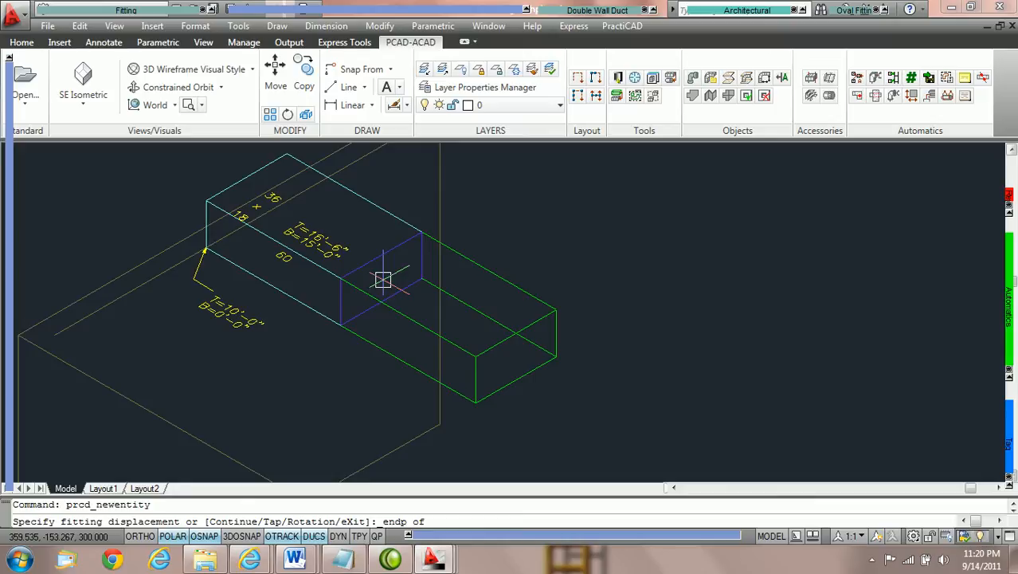
mouse_move(3, 390)
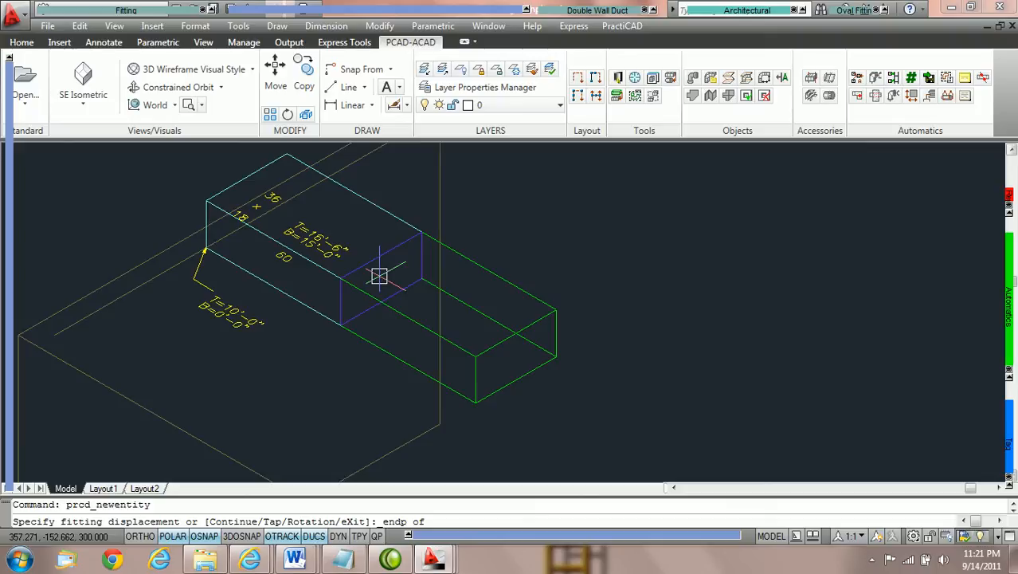
scroll(379, 275, "down", 4)
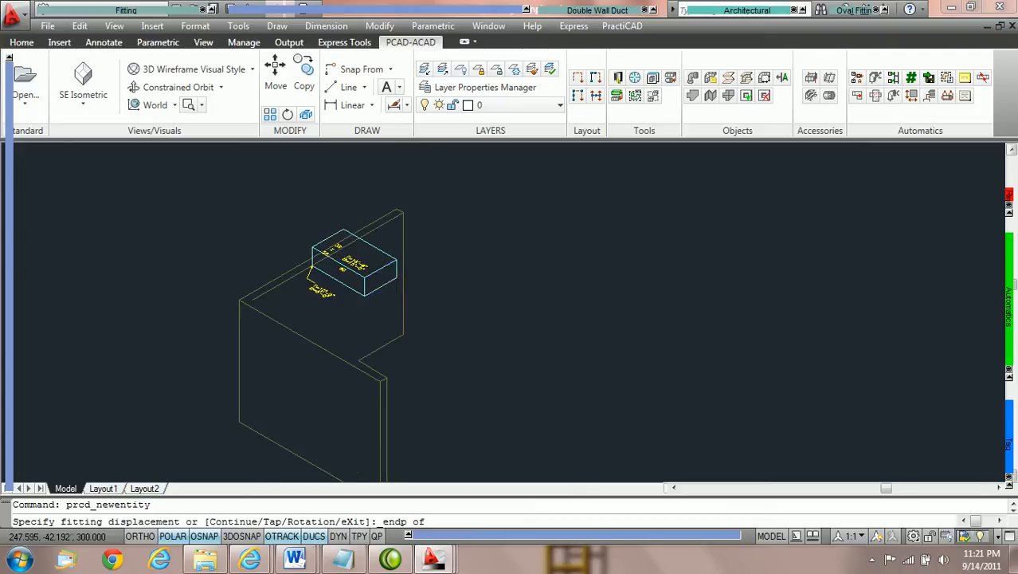
middle_click_drag(379, 277, 380, 297)
scroll(380, 297, "up", 2)
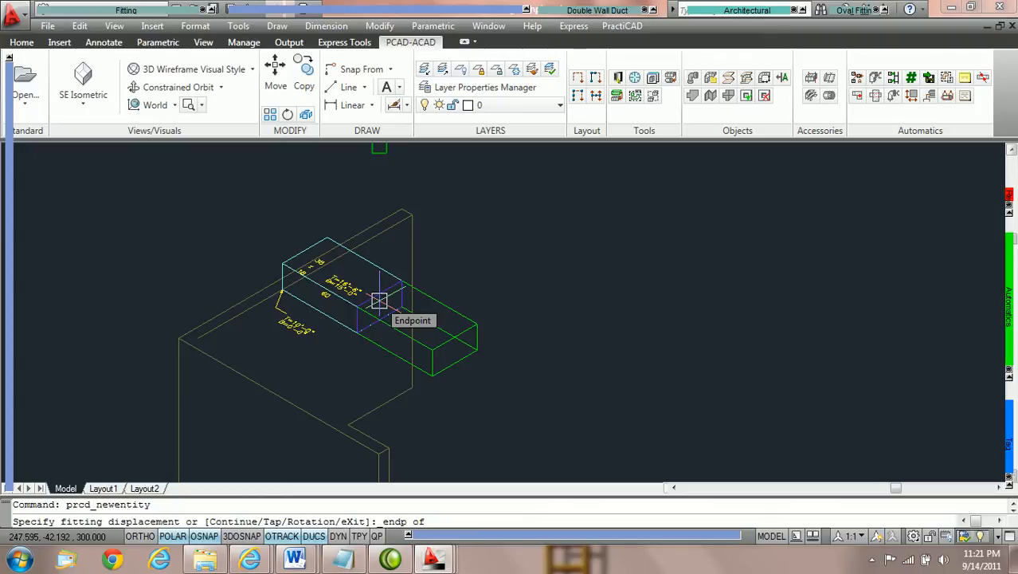
left_click(380, 300)
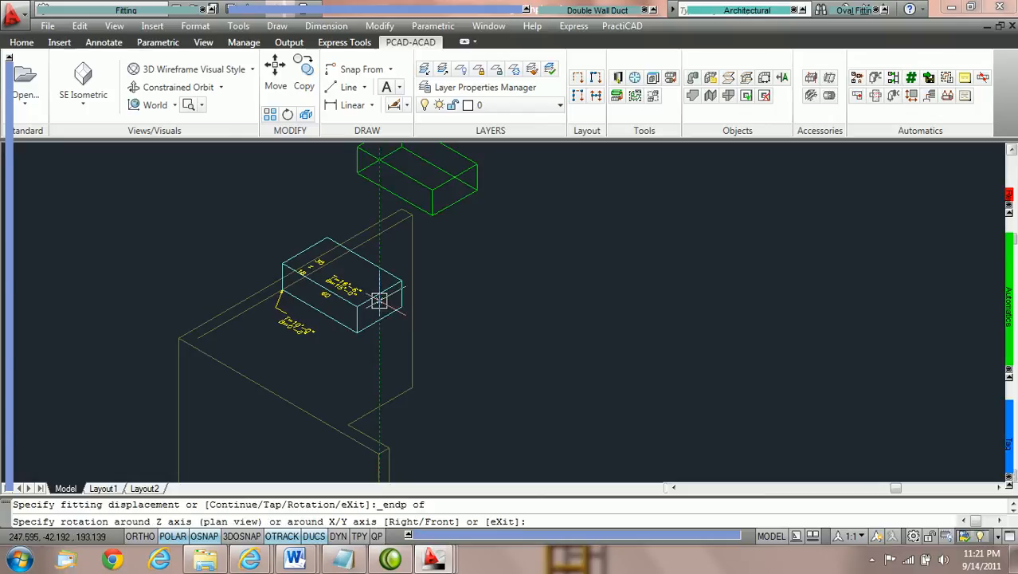
key("Return")
key("Return")
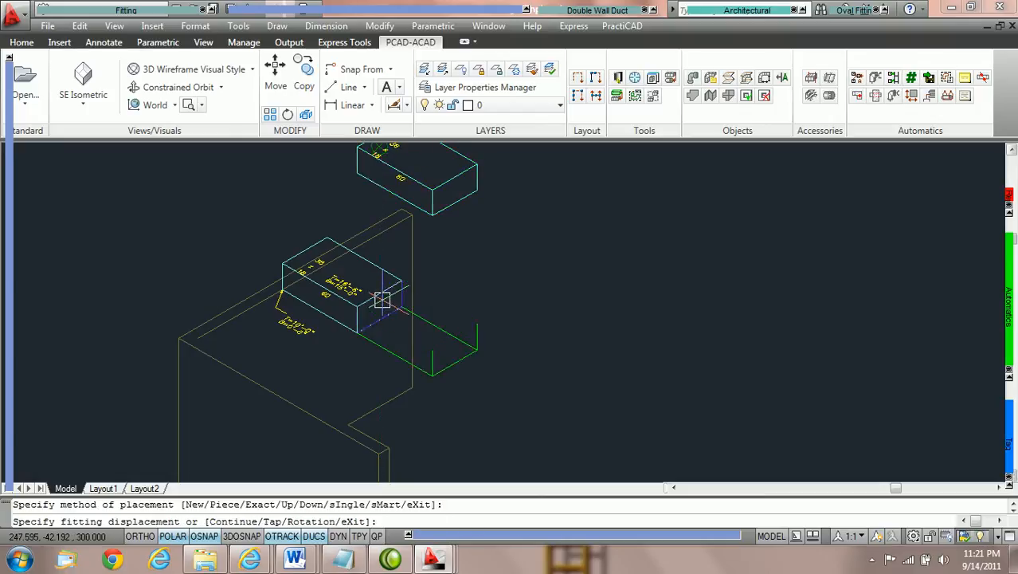
key("Escape")
middle_click_drag(416, 198, 407, 275)
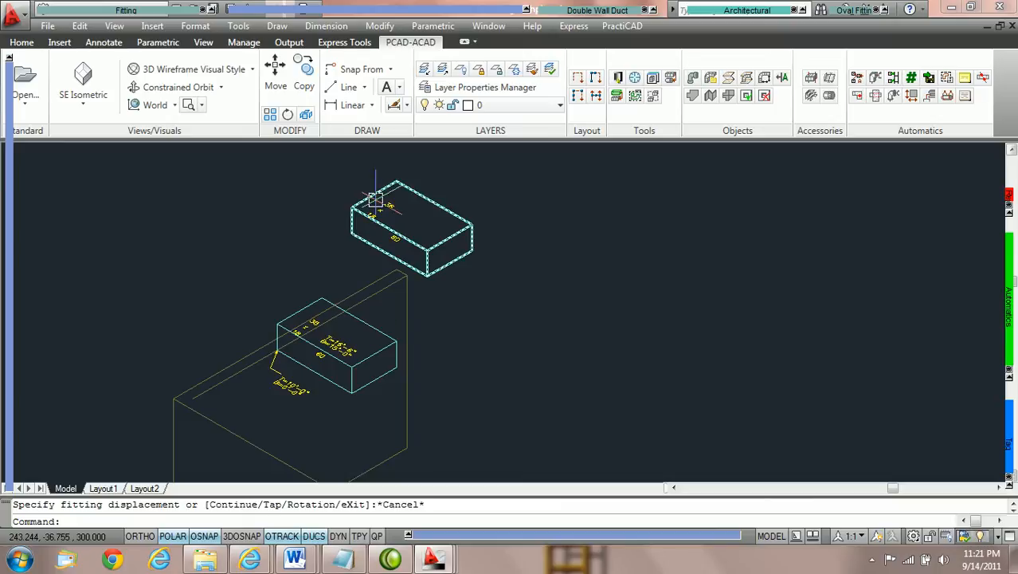
Switch to the Top view and examine how the new duct lines up with the existing duct in plan
left_click(85, 107)
left_click(86, 133)
mouse_move(519, 350)
middle_mouse_down()
mouse_move(527, 312)
mouse_move(472, 248)
middle_mouse_up()
scroll(490, 284, "up", 5)
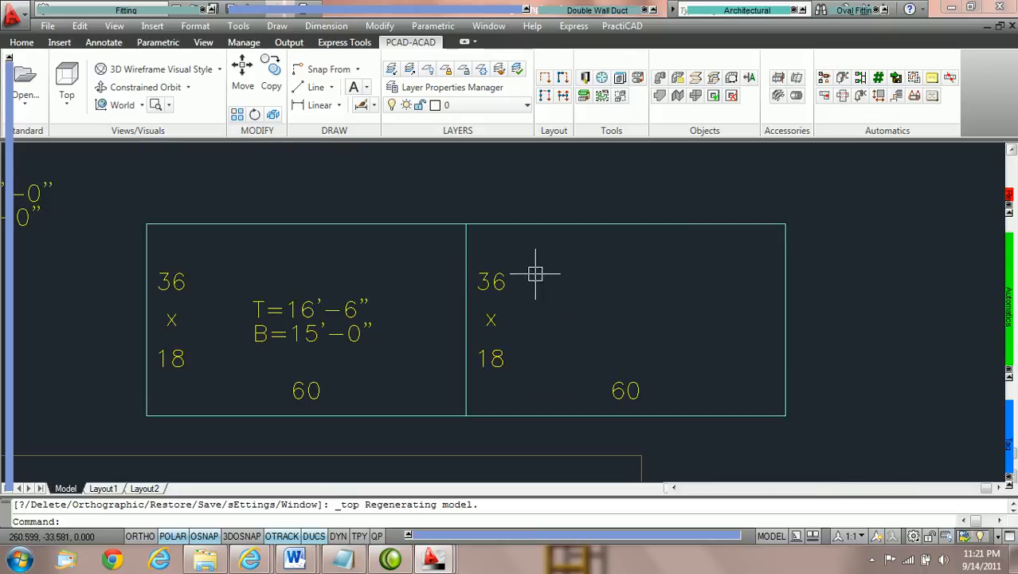
scroll(523, 280, "down", 2)
middle_click_drag(523, 279, 446, 286)
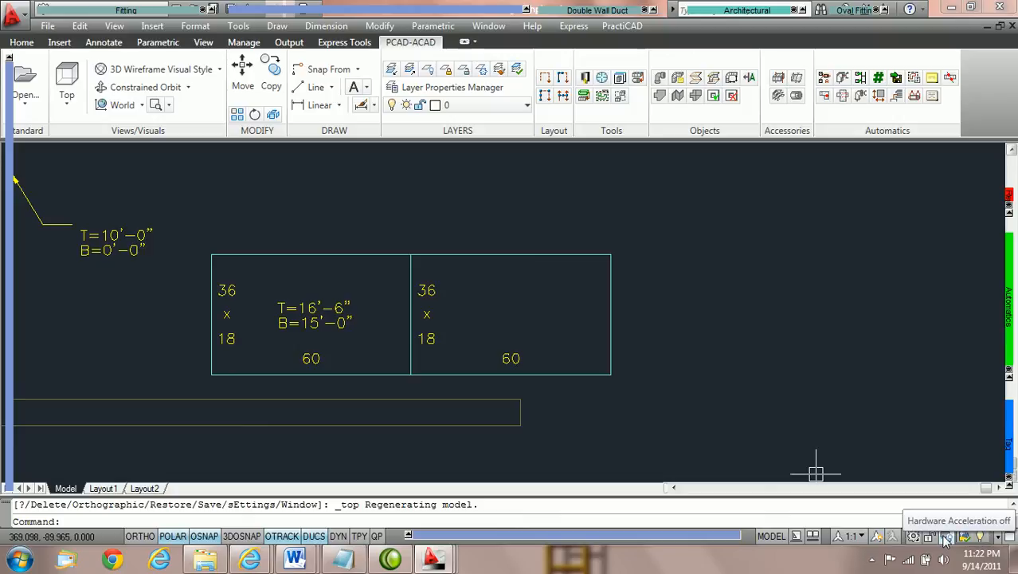
Disable the object snap option "Replace Z value with current elevation" in the drafting options
right_click(582, 518)
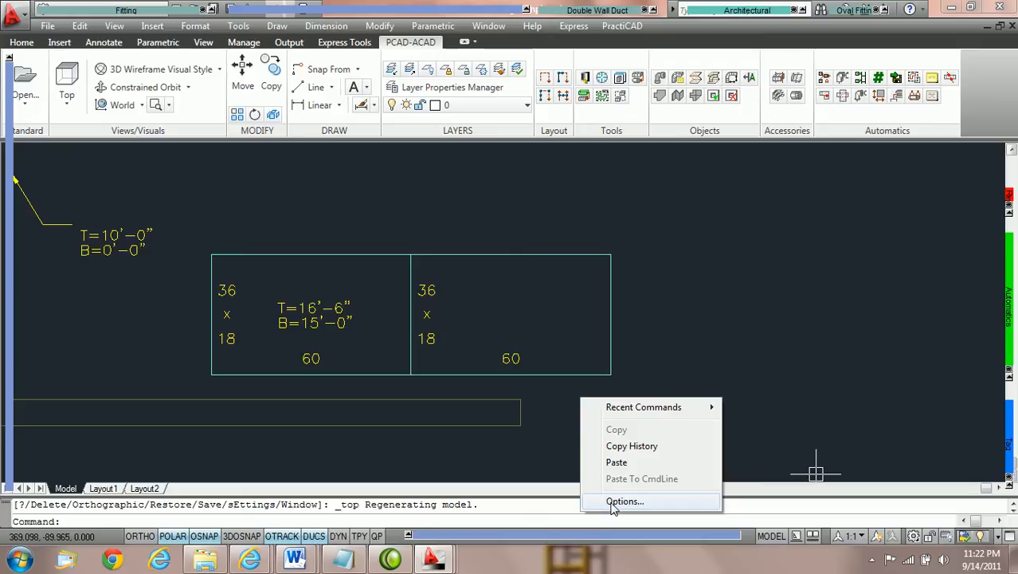
left_click(611, 502)
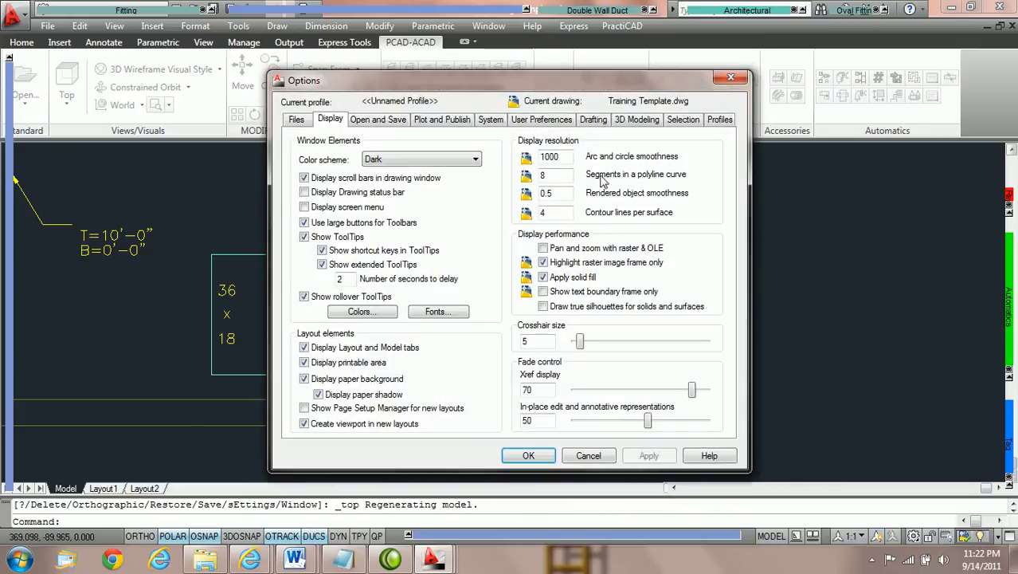
left_click(593, 120)
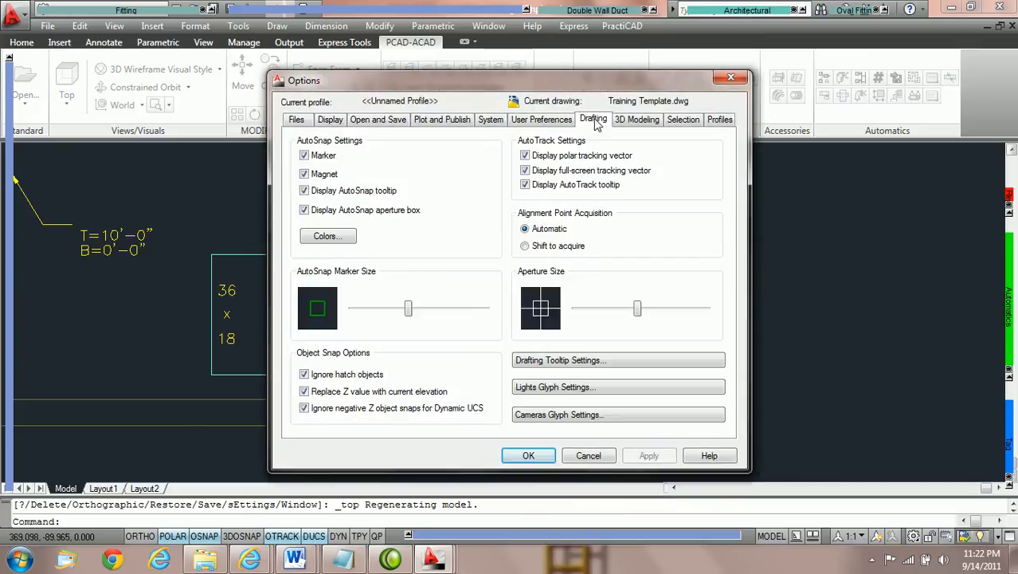
left_click(304, 392)
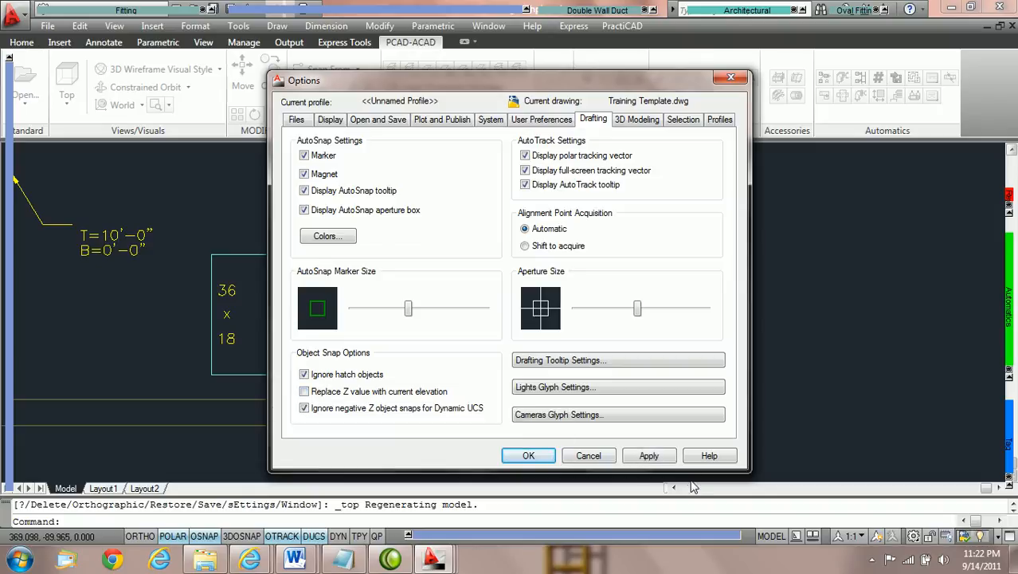
left_click(530, 456)
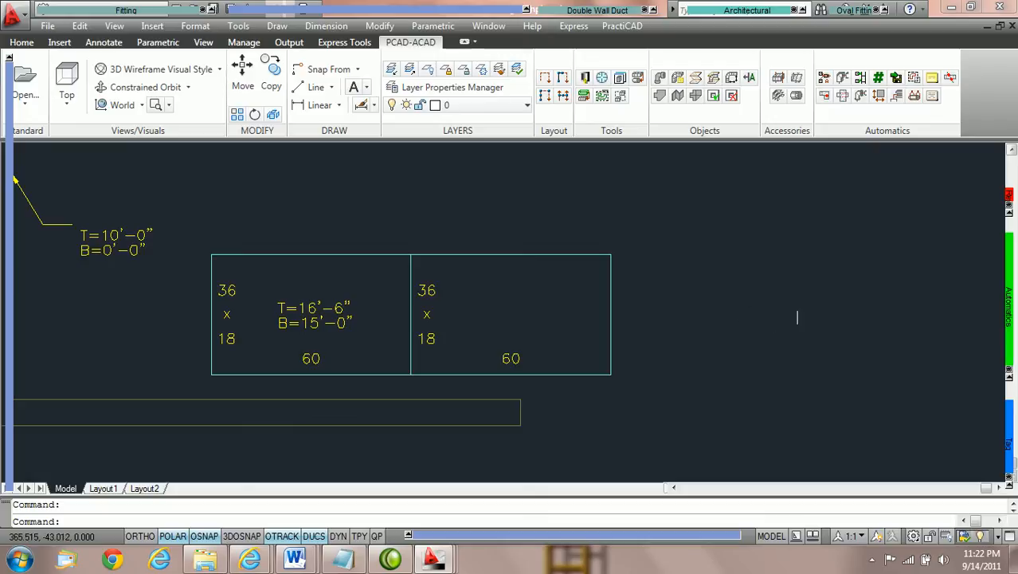
Turn the object snap Z replacement on (OSNAPZ 1) and back off (OSNAPZ 0) with the automatics tools
mouse_move(1009, 301)
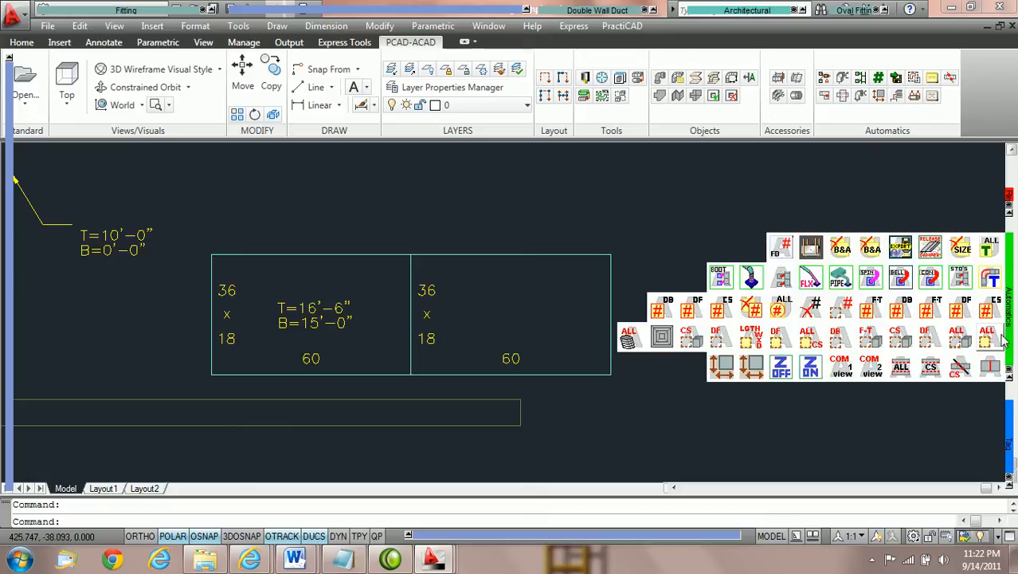
left_click(810, 372)
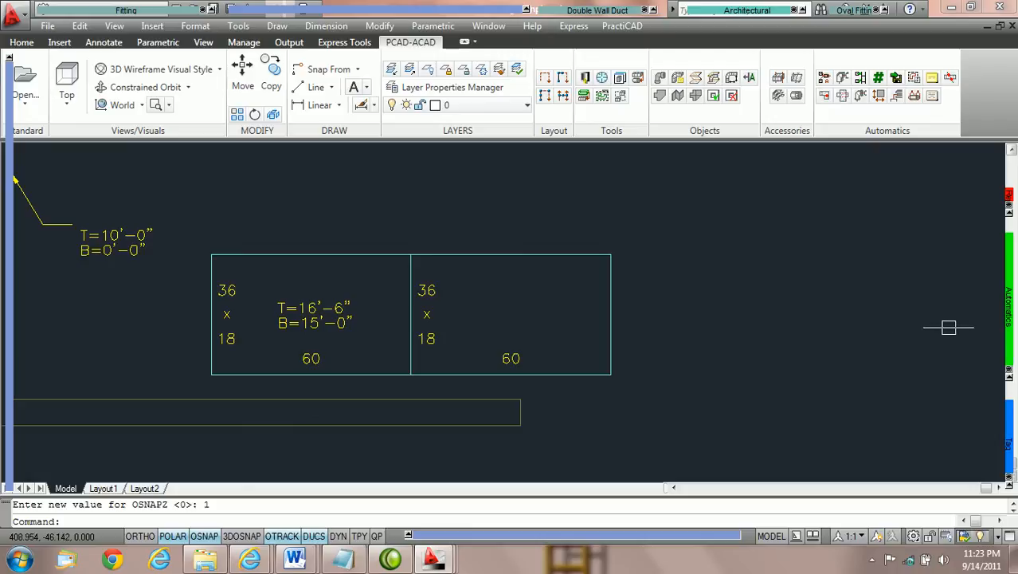
right_click(935, 329)
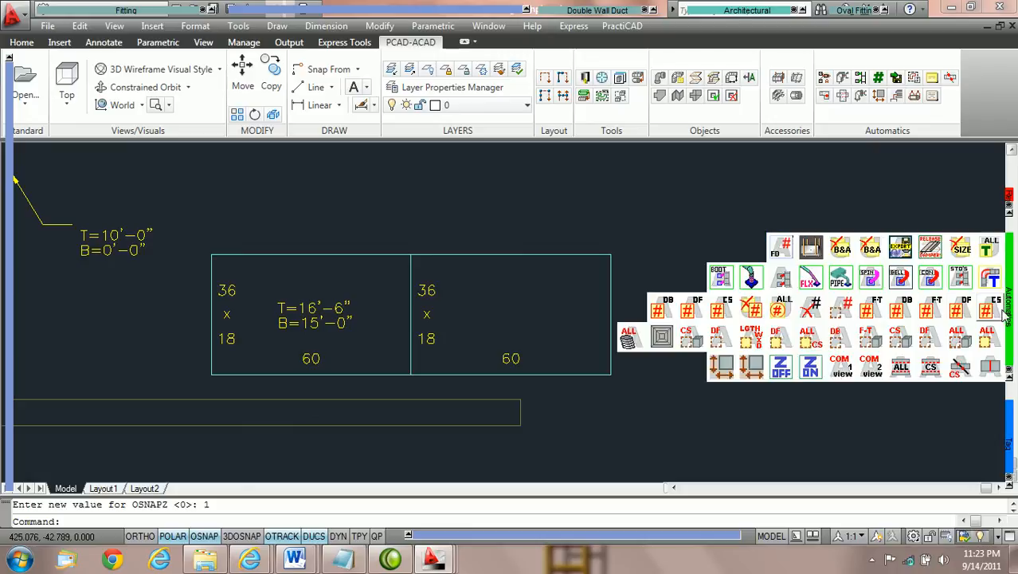
left_click(780, 369)
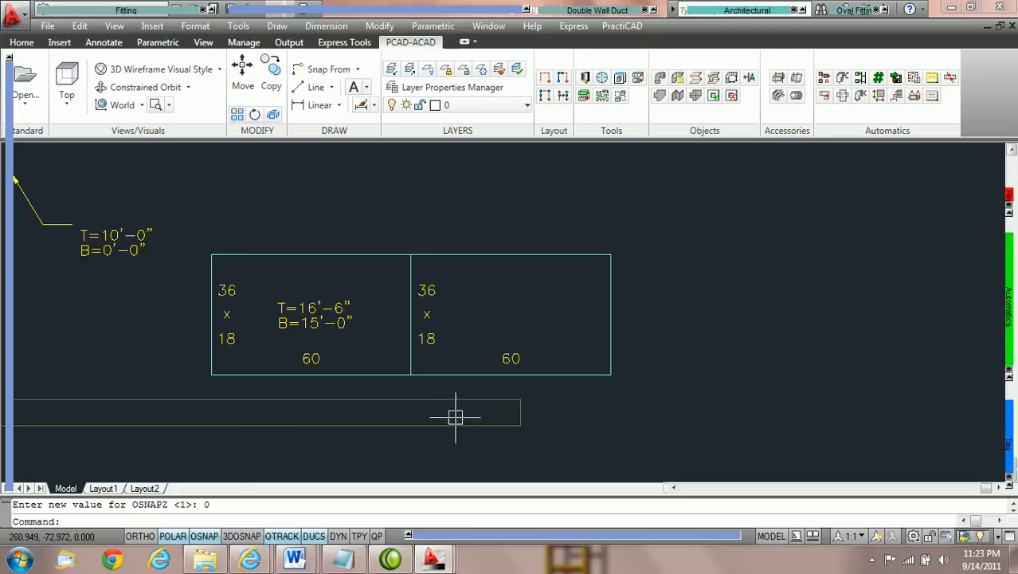